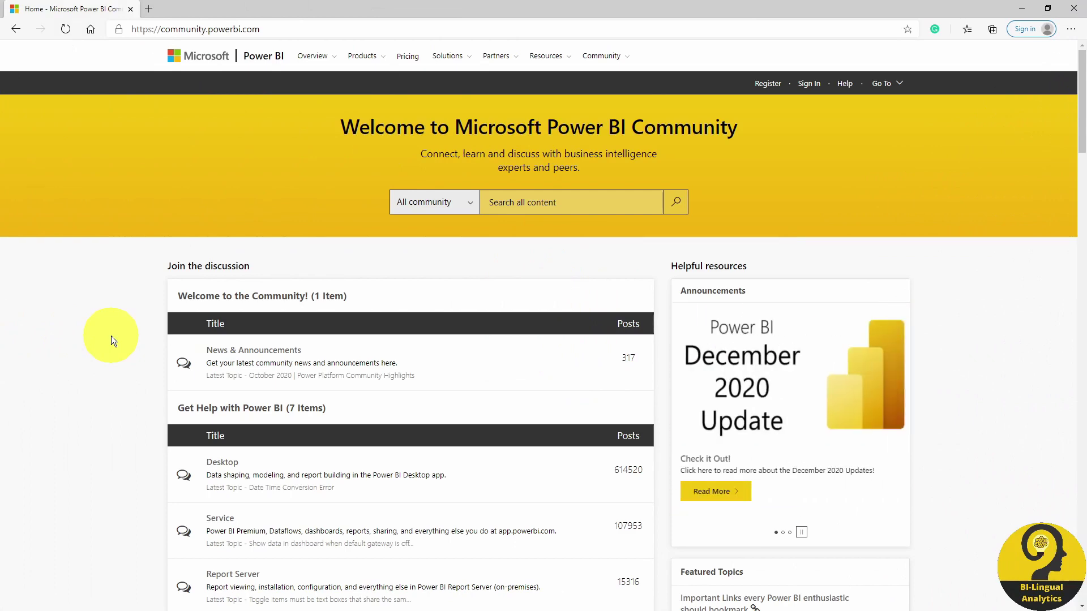
scroll(111, 335, "down", 2)
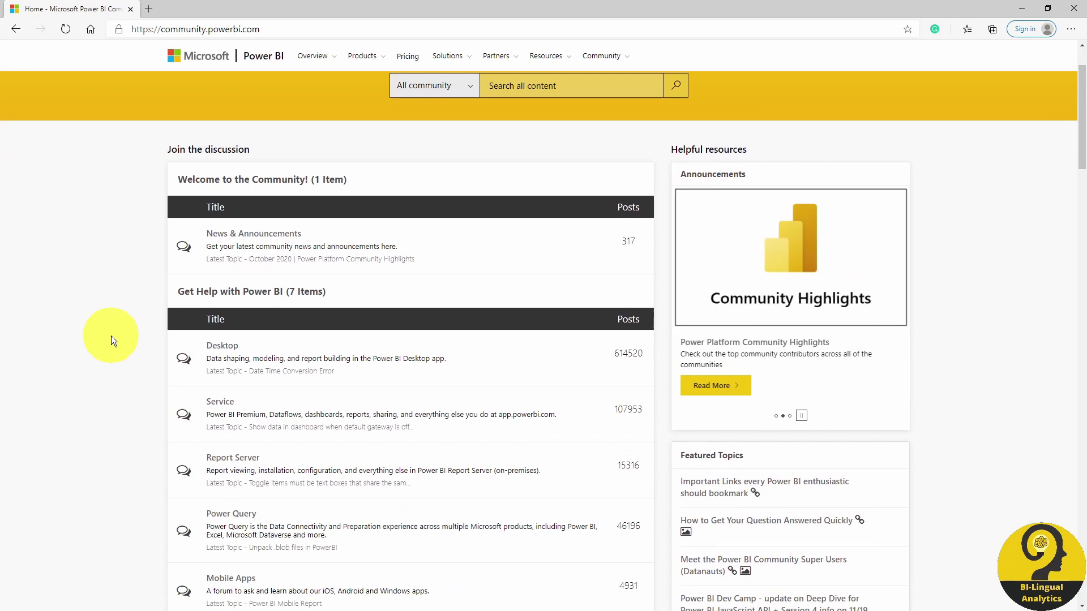
scroll(111, 336, "down", 2)
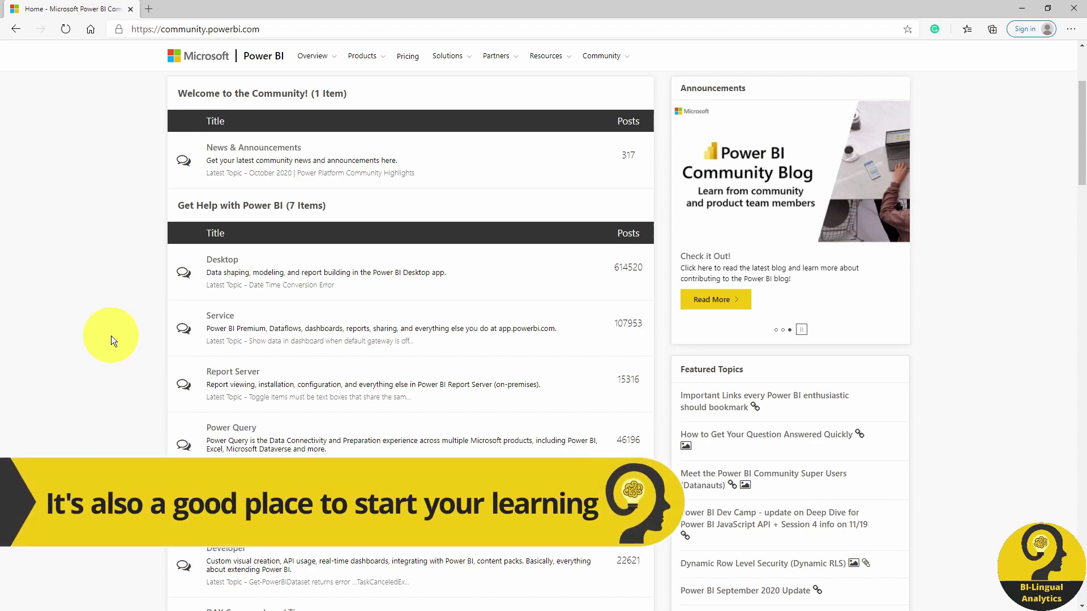
scroll(111, 335, "down", 2)
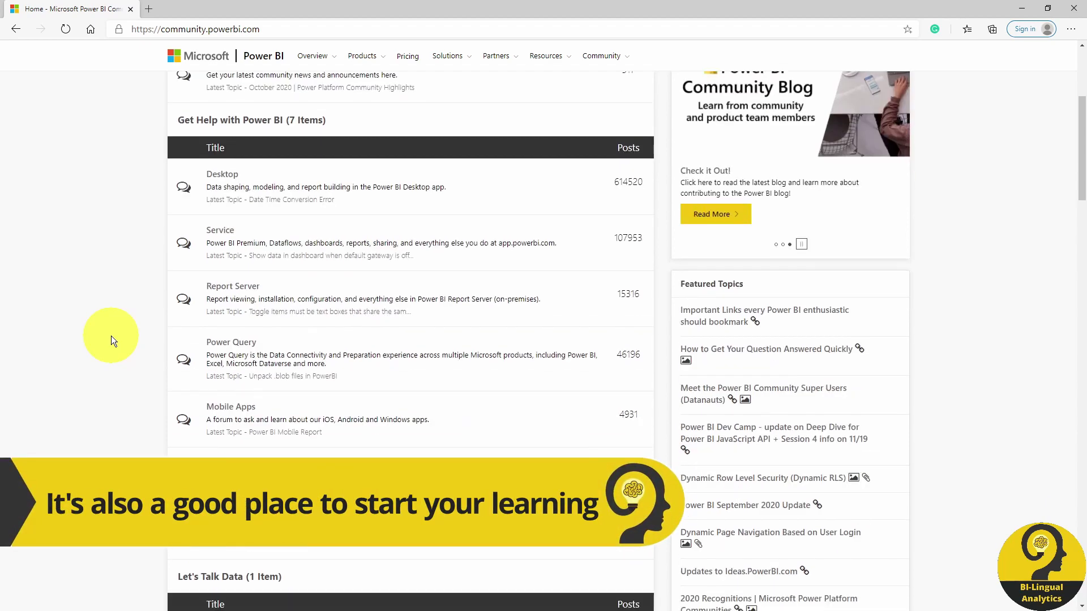
scroll(111, 335, "up", 5)
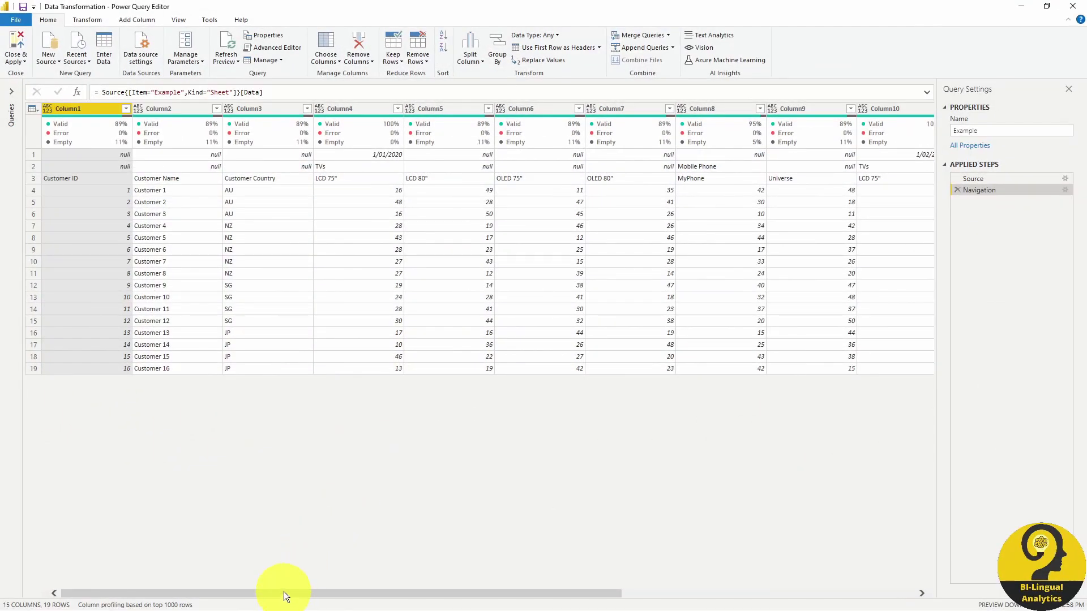
Step: Transpose the Example table so the products become rows
left_click_drag(283, 592, 226, 559)
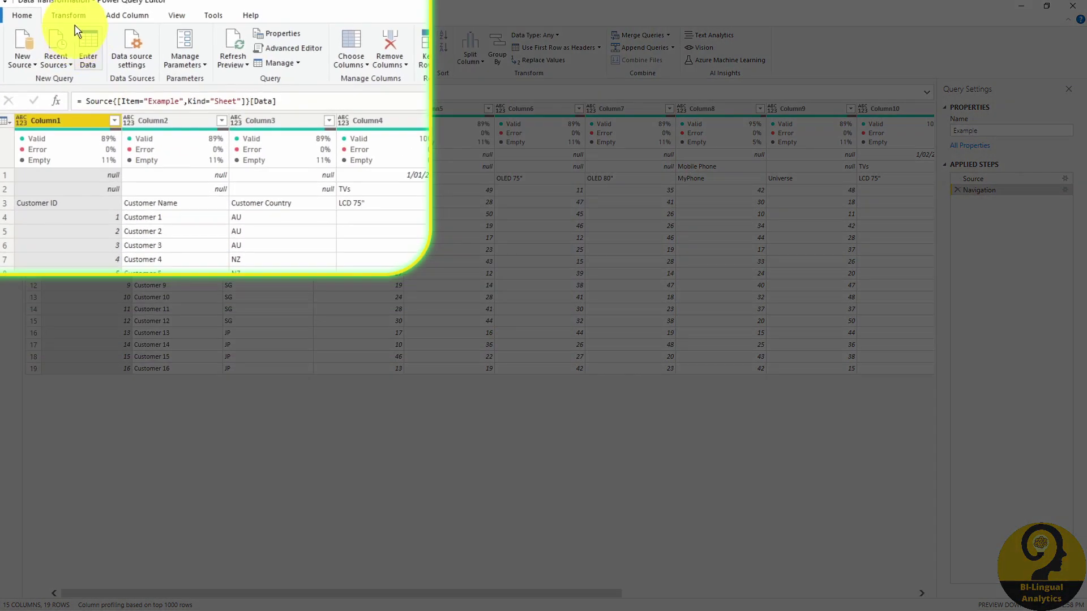
left_click(68, 15)
left_click(76, 33)
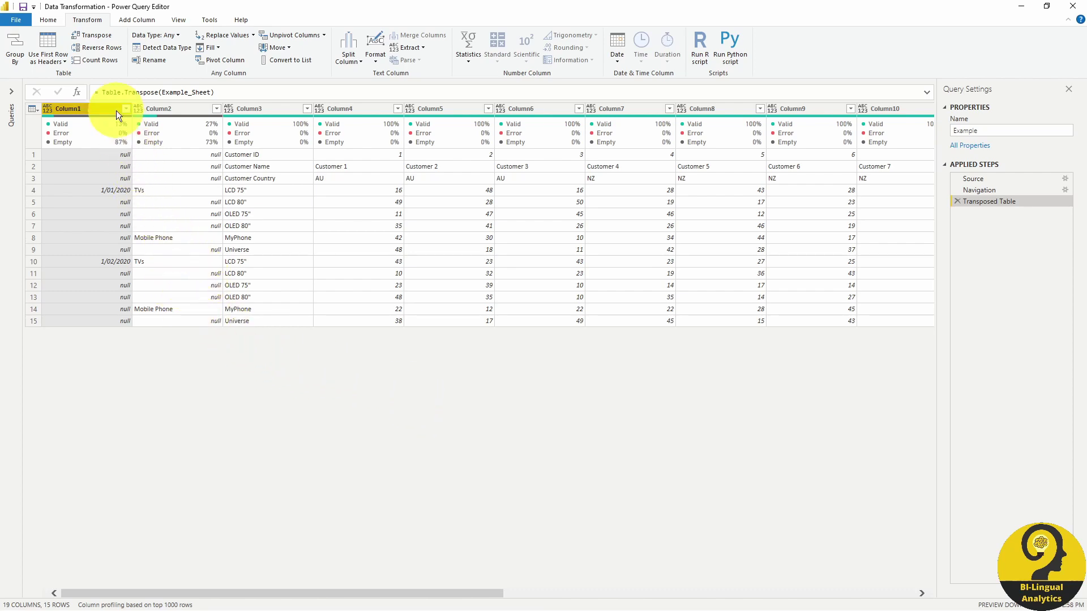
Step: Fill Column1 and Column2 down so blank dates and product groups take the value above
left_click(148, 110, "ctrl")
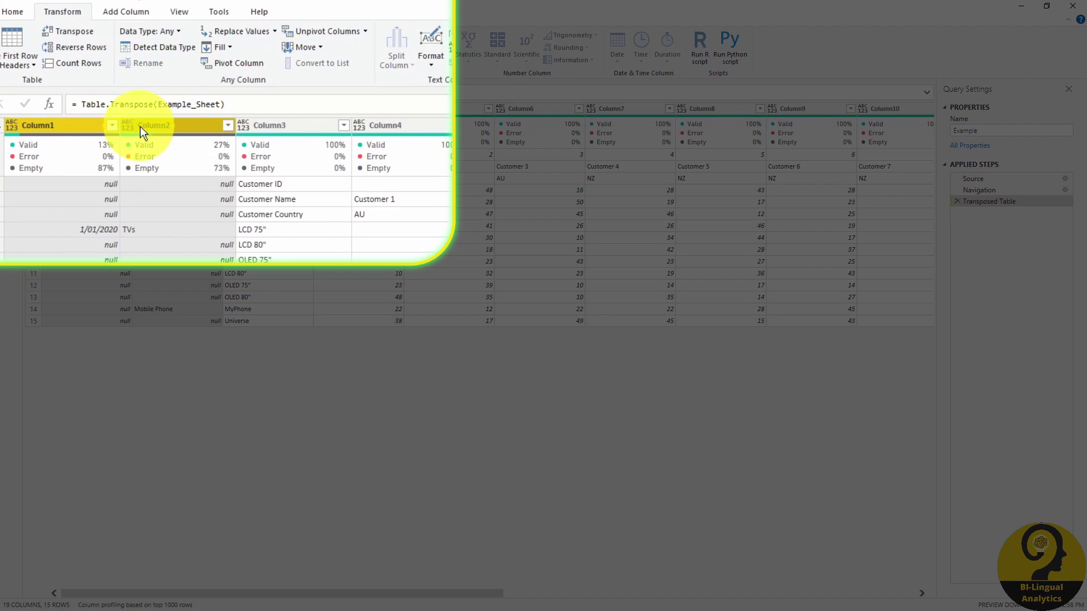
left_click(225, 47)
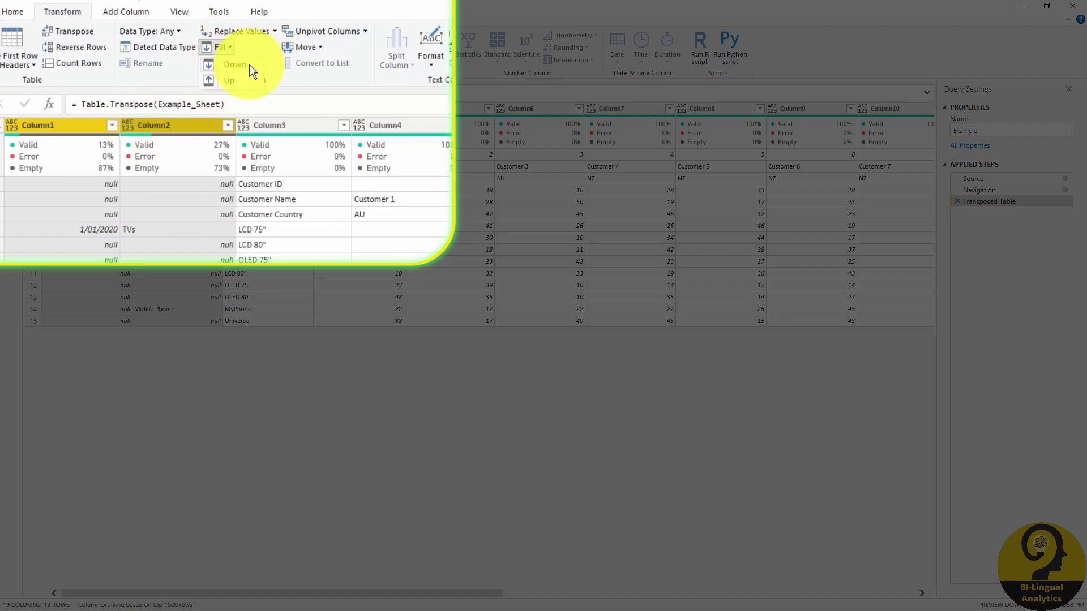
left_click(249, 65)
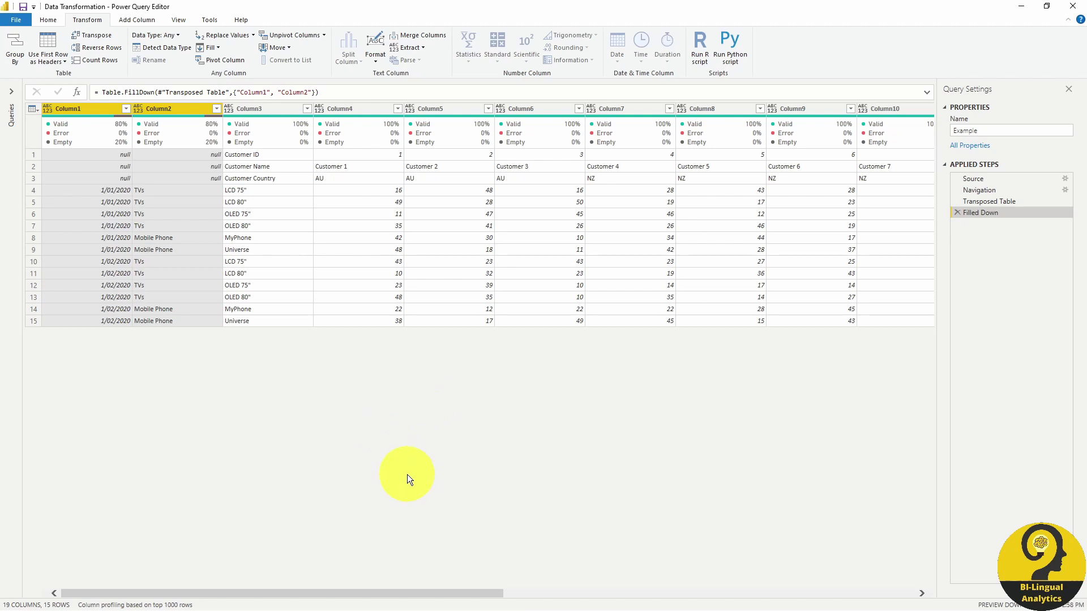
Step: Merge Column1, Column2 and Column3 into a Merged column using a colon separator
left_click(280, 112, "ctrl")
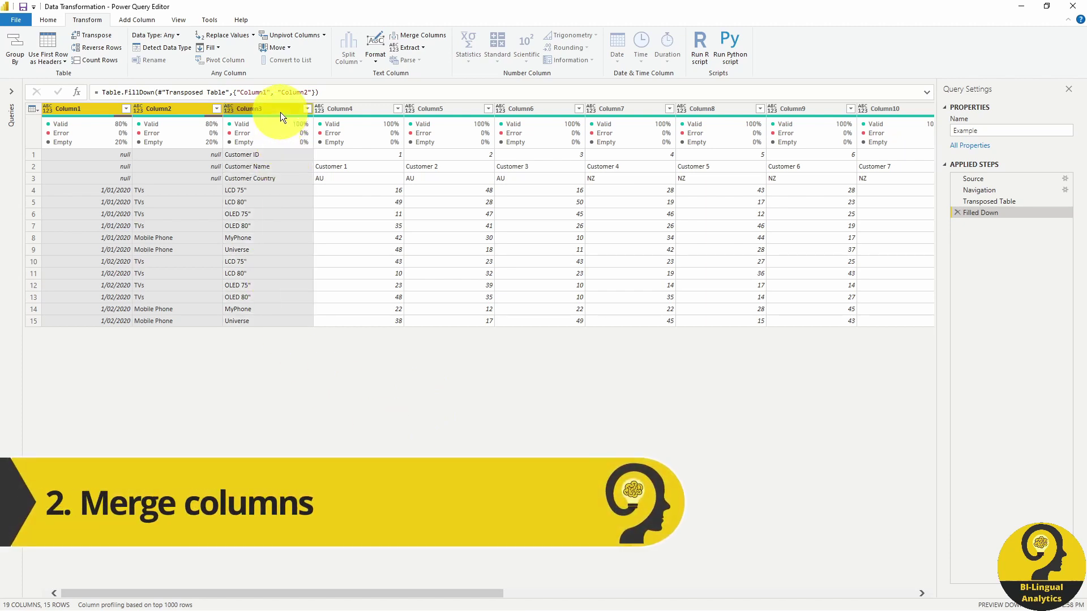
left_click(417, 35)
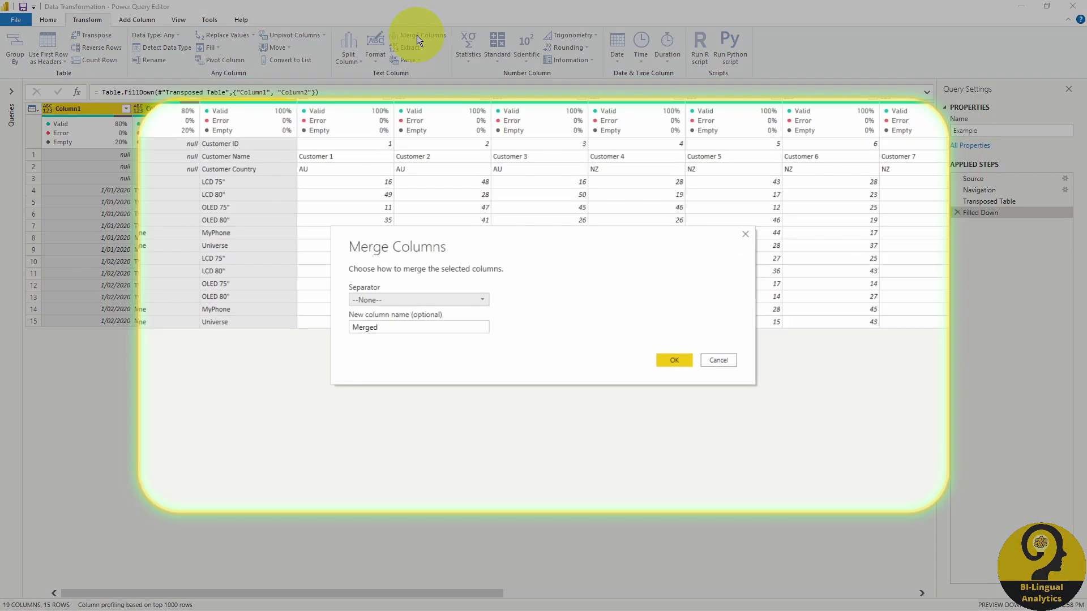
left_click(457, 300)
left_click(451, 324)
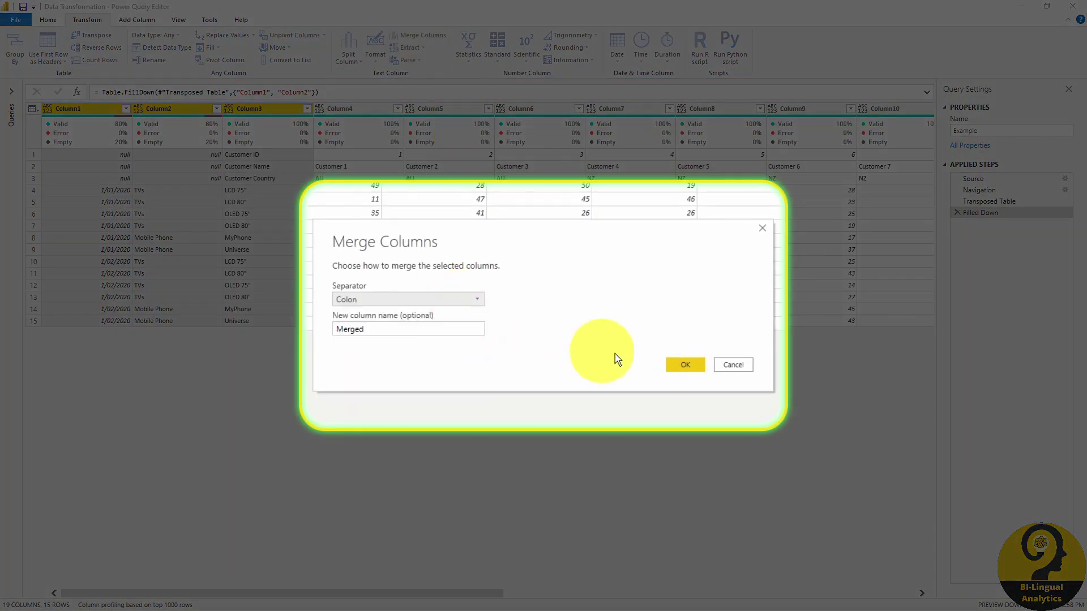
left_click(676, 367)
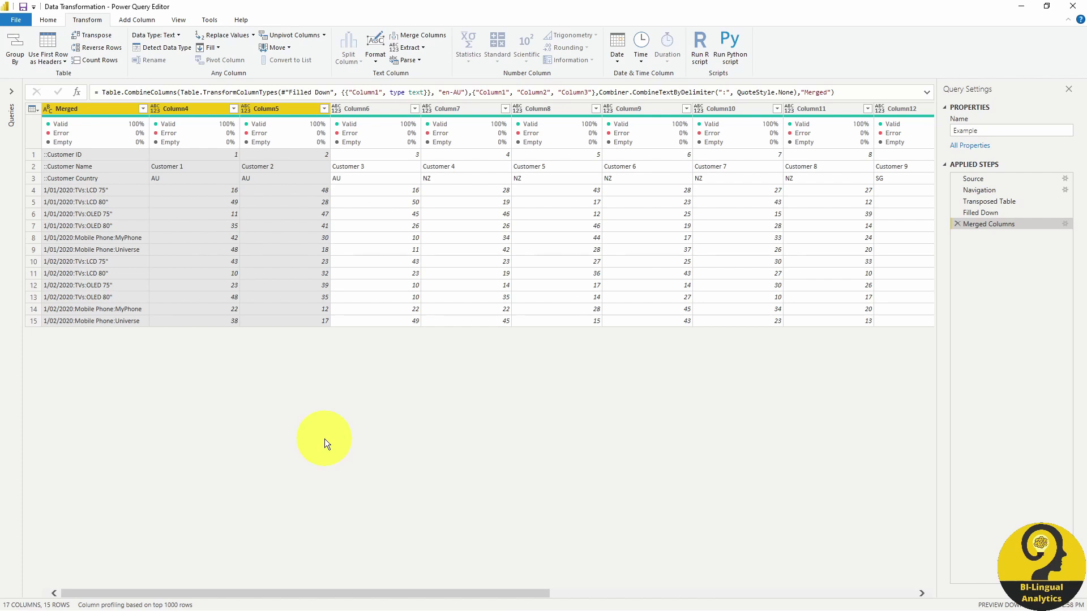
Step: Transpose the merged table back to customer rows and promote the first row to headers
left_click(100, 36)
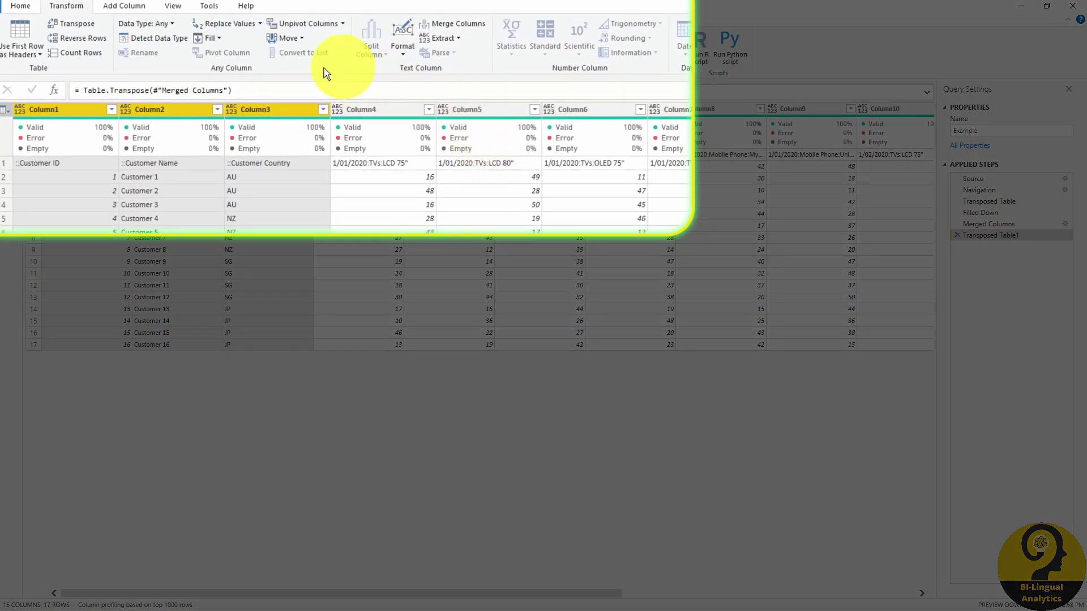
left_click(24, 5)
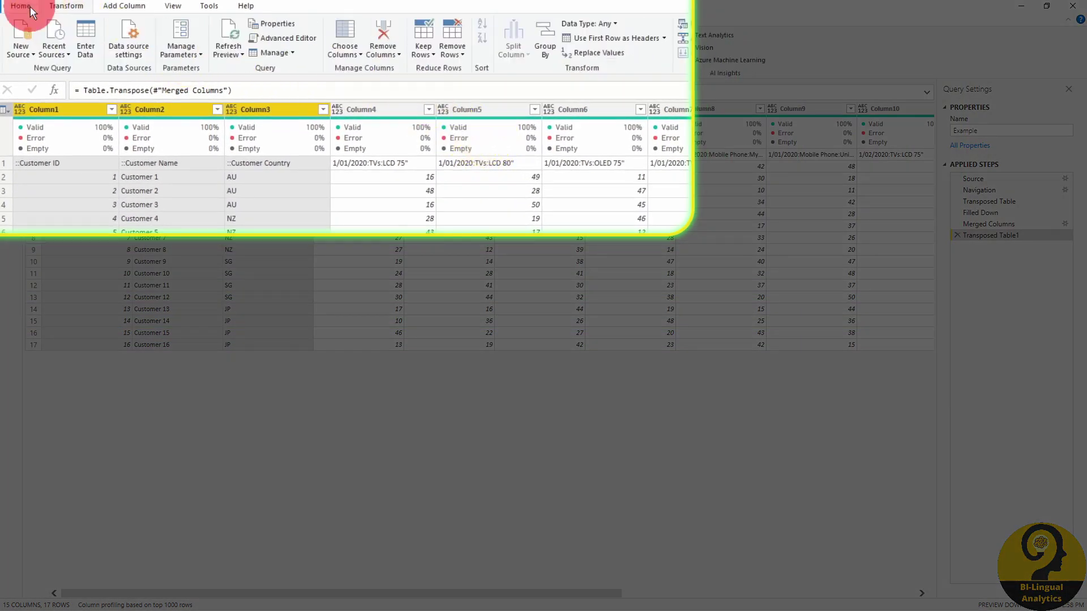
left_click(620, 39)
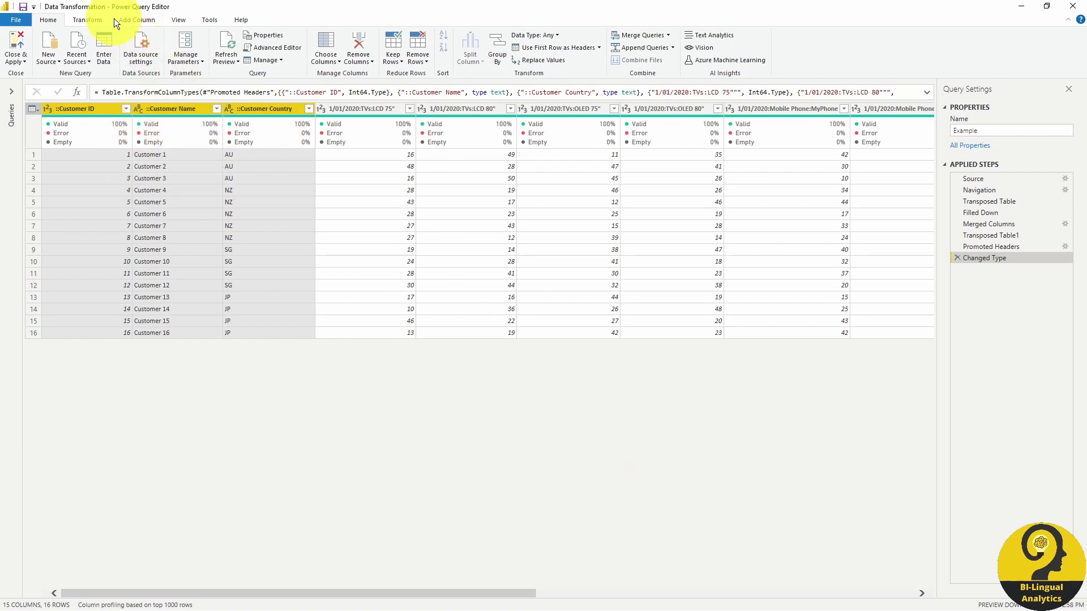
Step: Unpivot every column except the customer columns into Attribute and Value
left_click(101, 18)
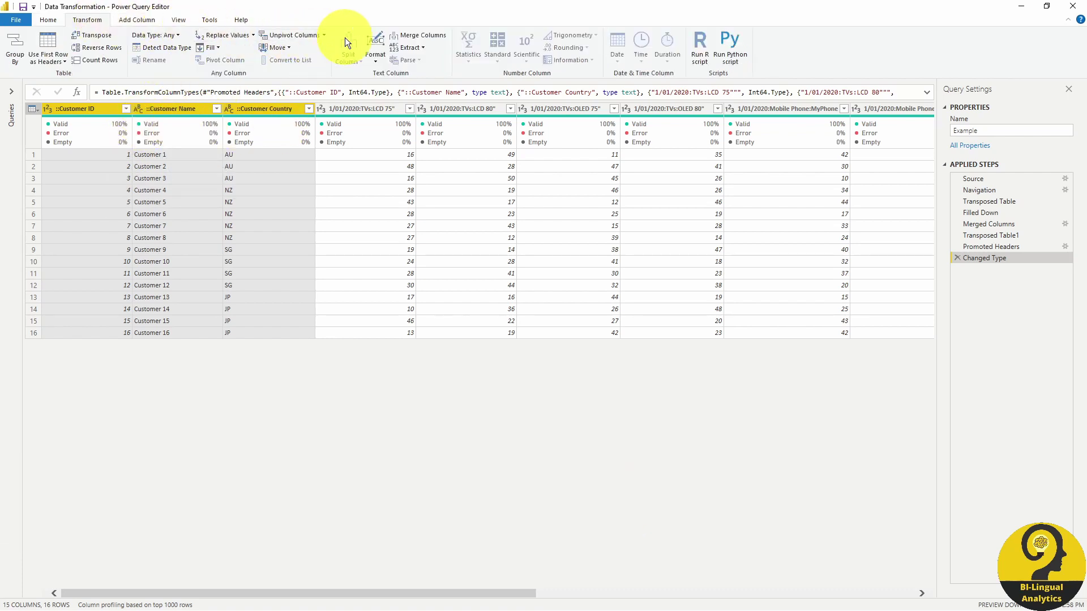
left_click(324, 34)
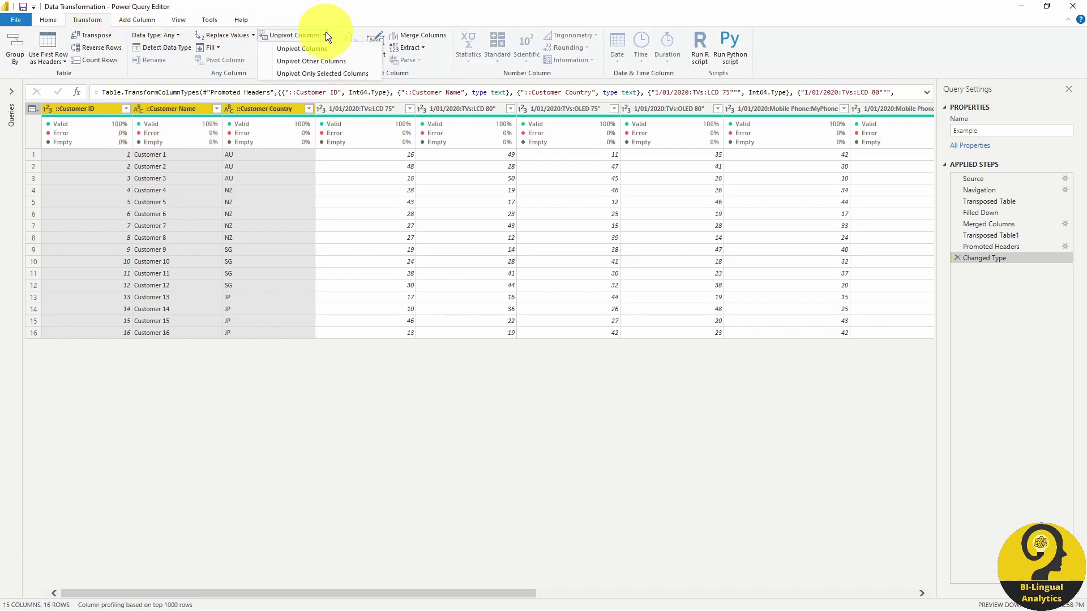
left_click(337, 62)
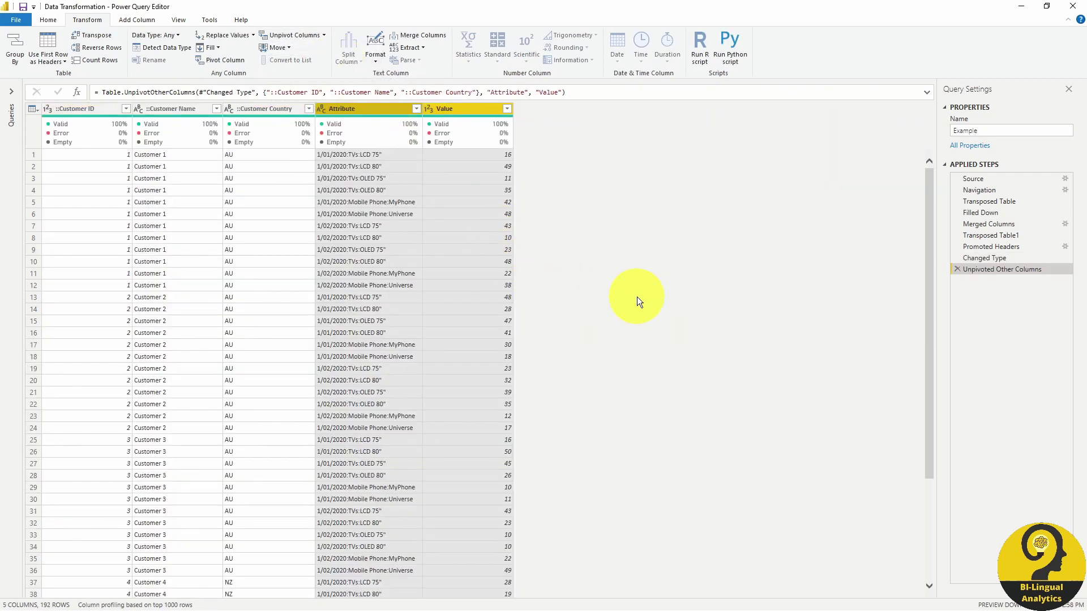
Step: Split the Attribute column at each colon into three columns
key("Left")
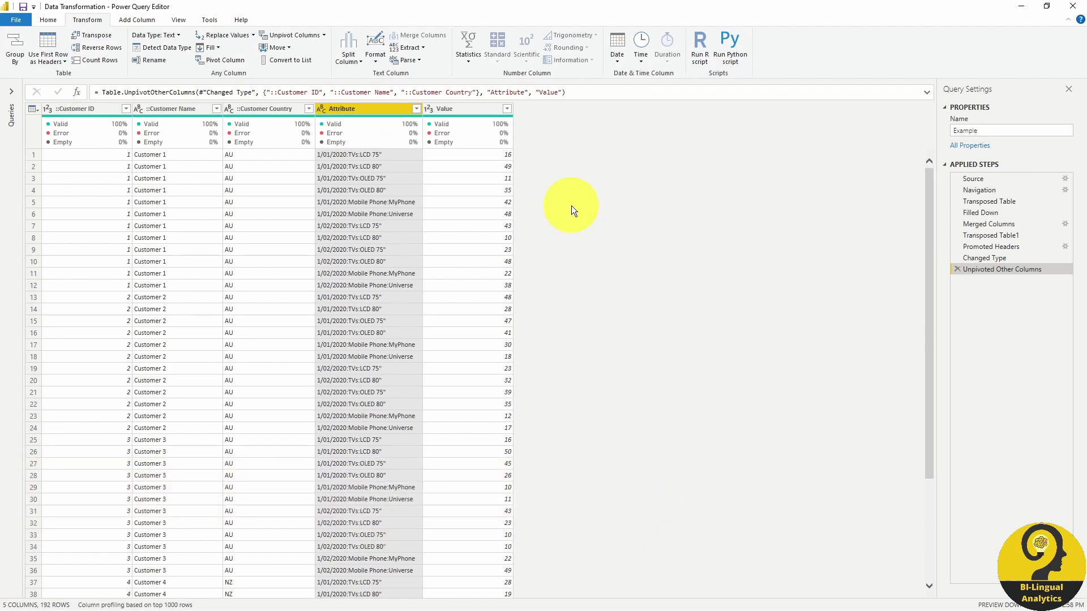
left_click(347, 51)
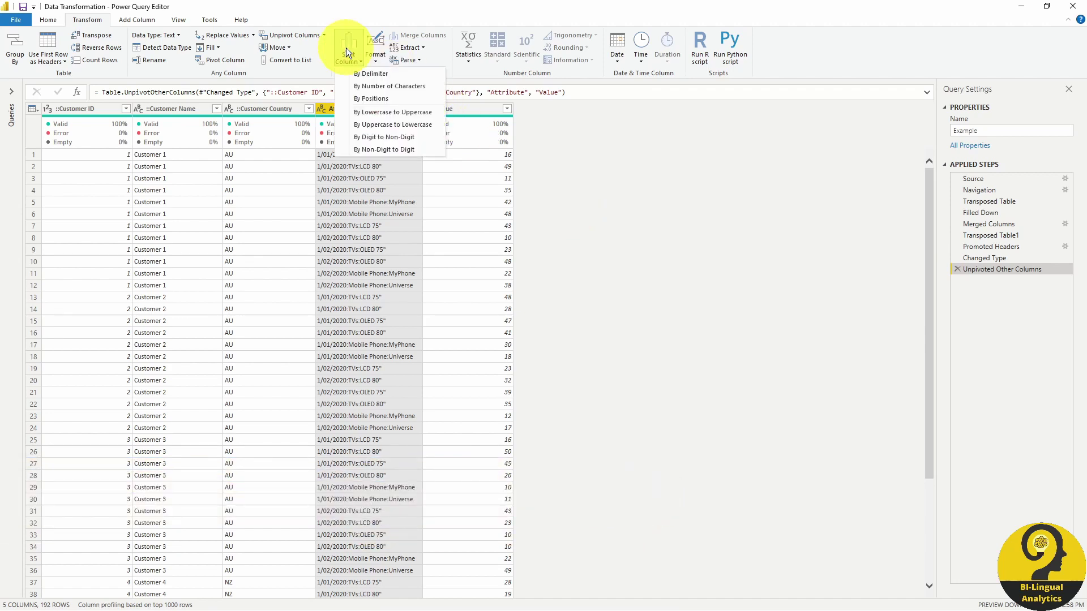
left_click(371, 73)
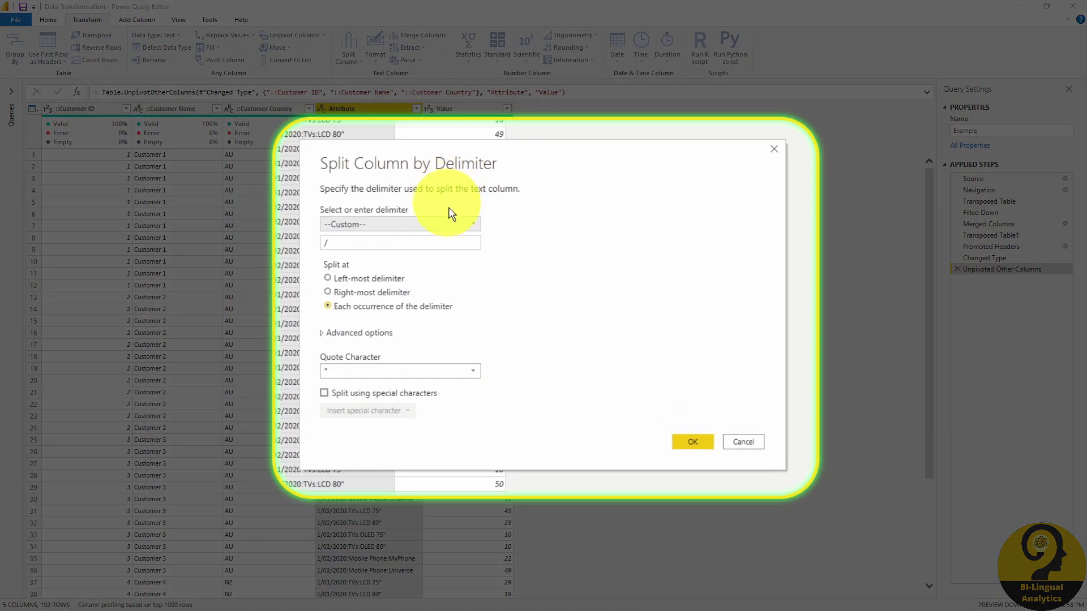
left_click(452, 224)
left_click(450, 234)
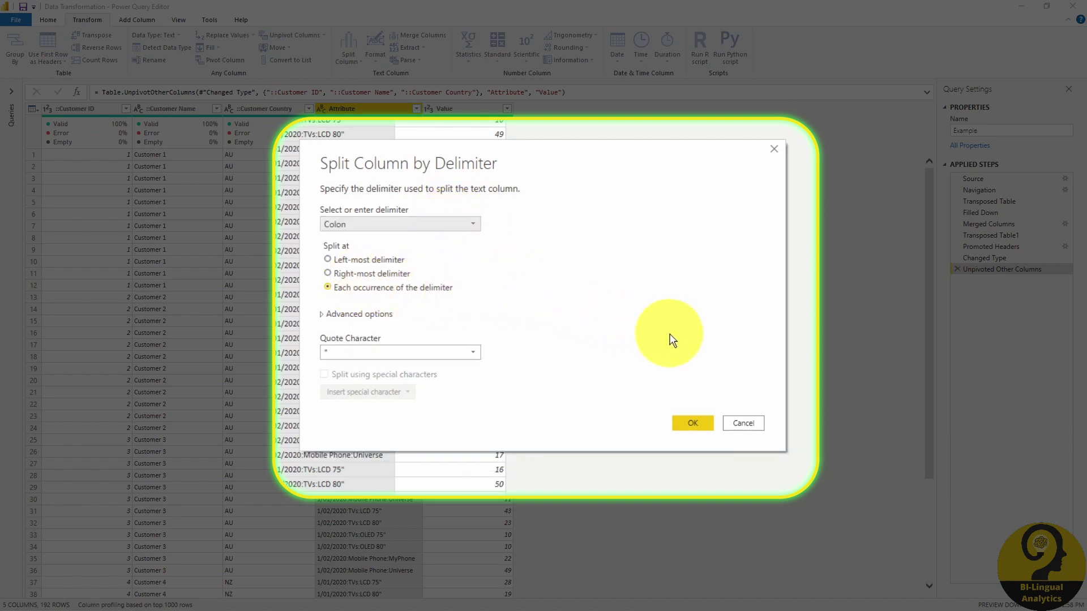
left_click(693, 424)
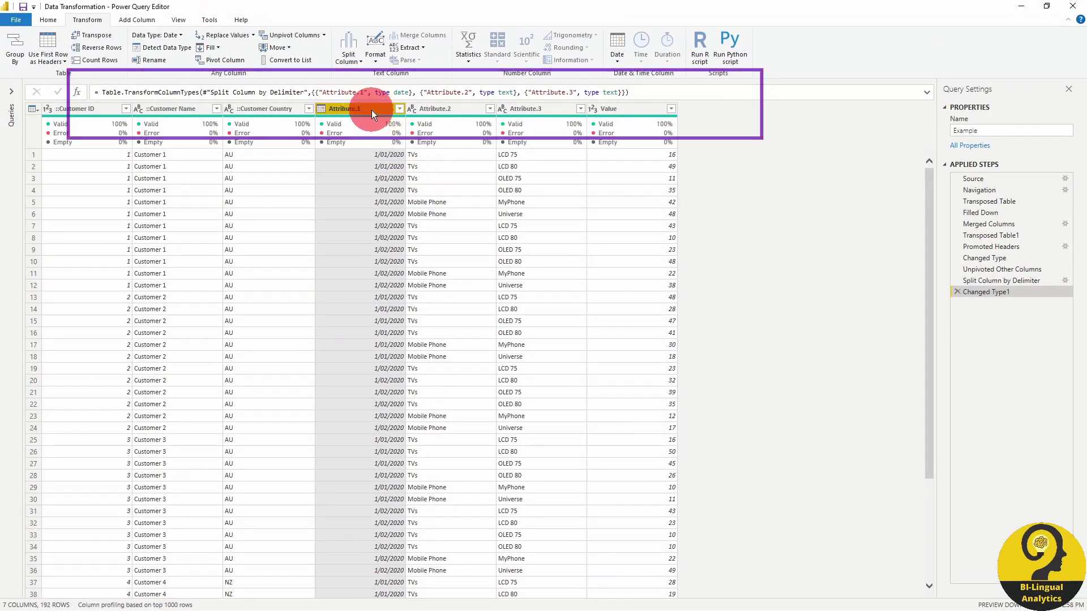
Step: Rename Attribute.1 to 'Date' and Attribute.2 to 'Product Group'
double_click(351, 83)
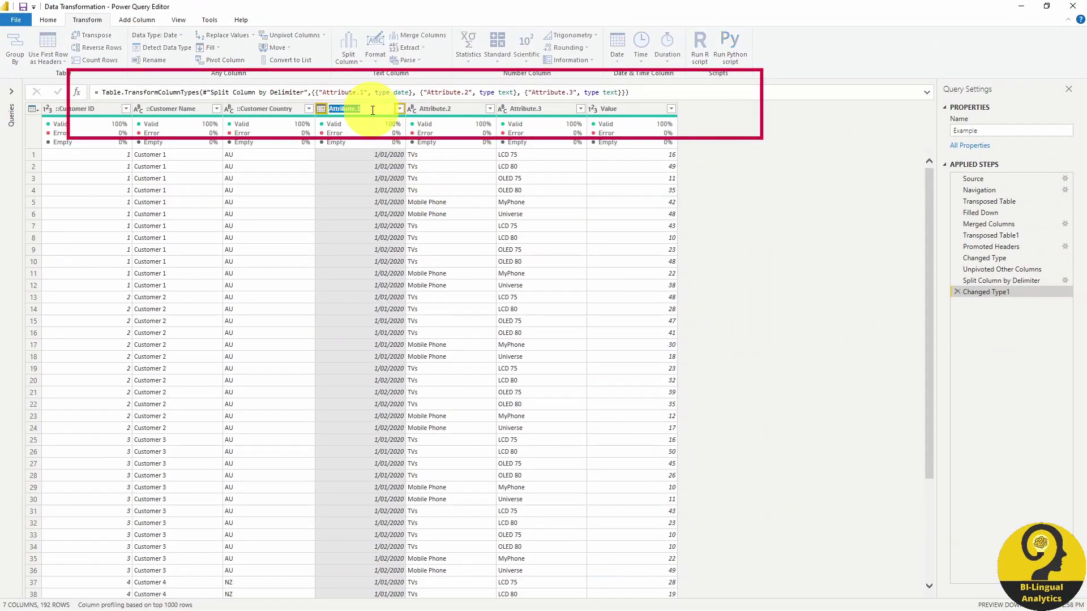
type("Date")
key("Return")
left_click(454, 110)
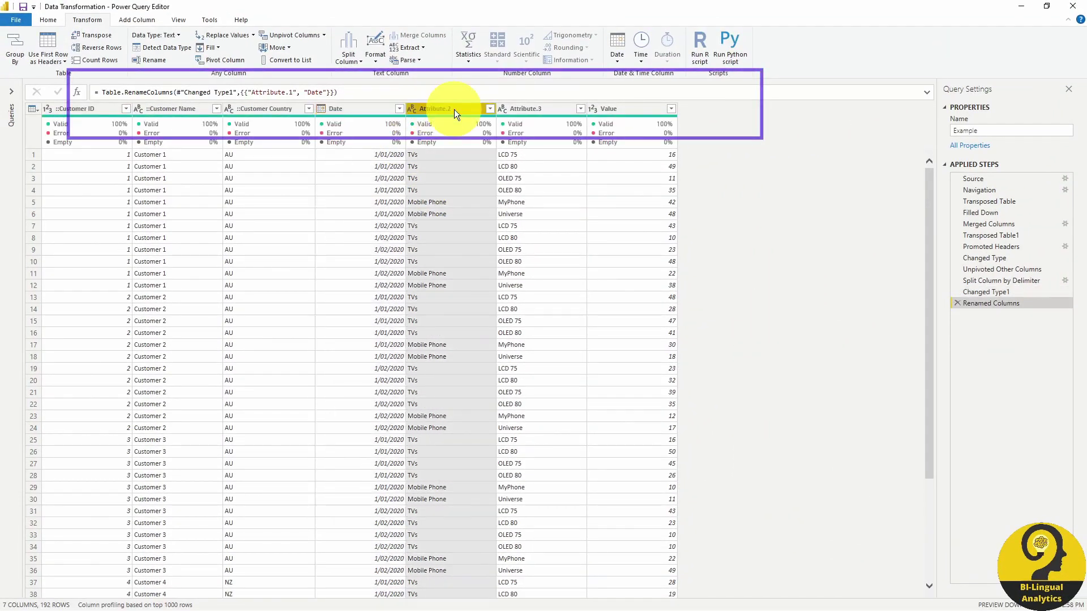
double_click(454, 110)
type("Product")
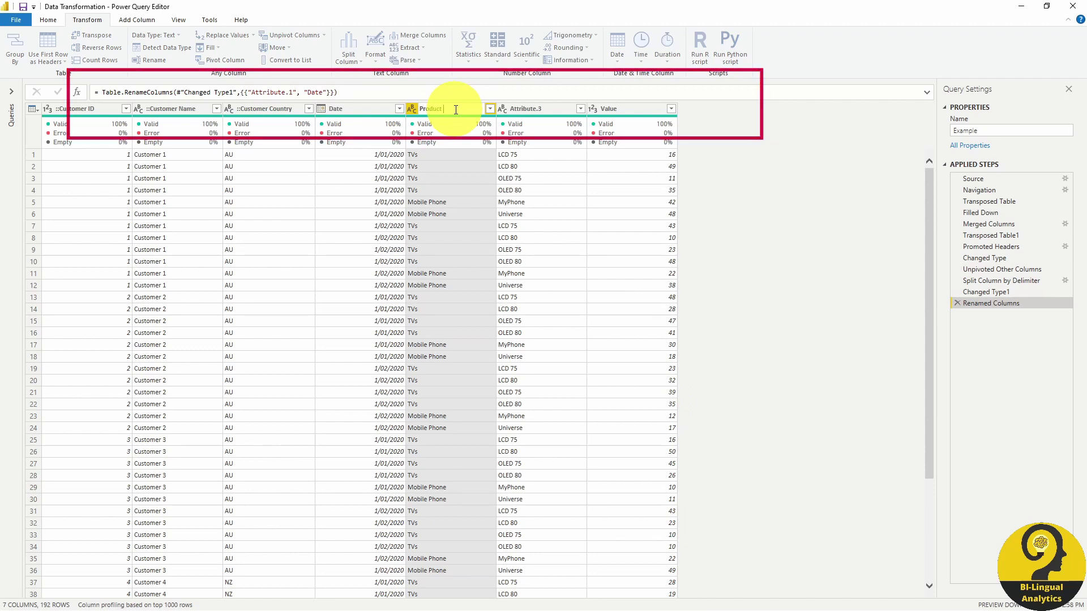
type(" Group")
key("Return")
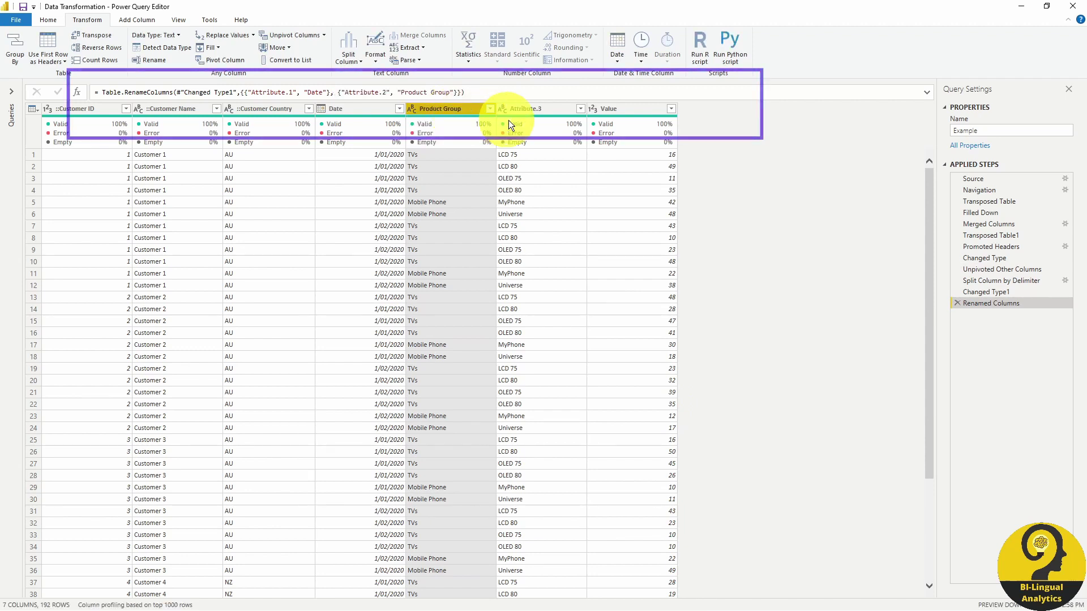
Step: Rename Attribute.3 to 'Product Name' and the Value column to 'QTY'
left_click(545, 108)
double_click(545, 108)
type("Pro")
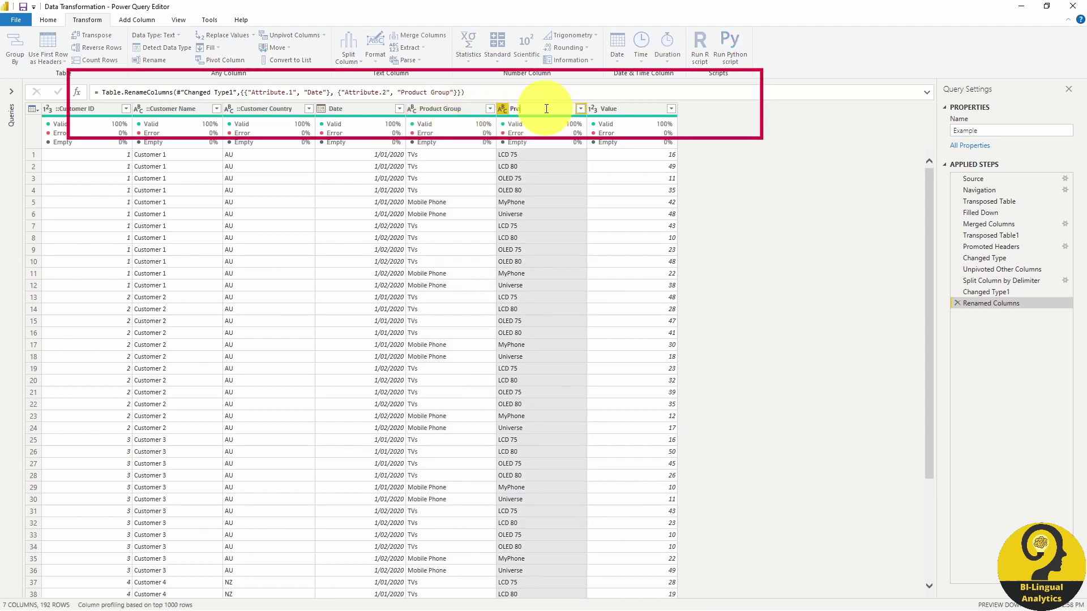
type("duct")
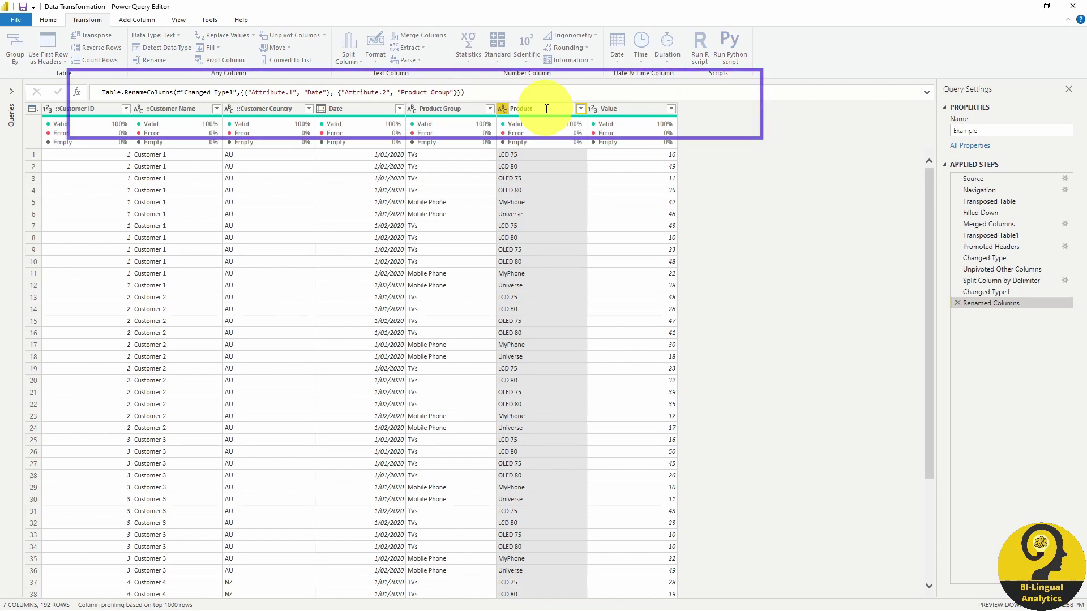
type(" Name")
key("Return")
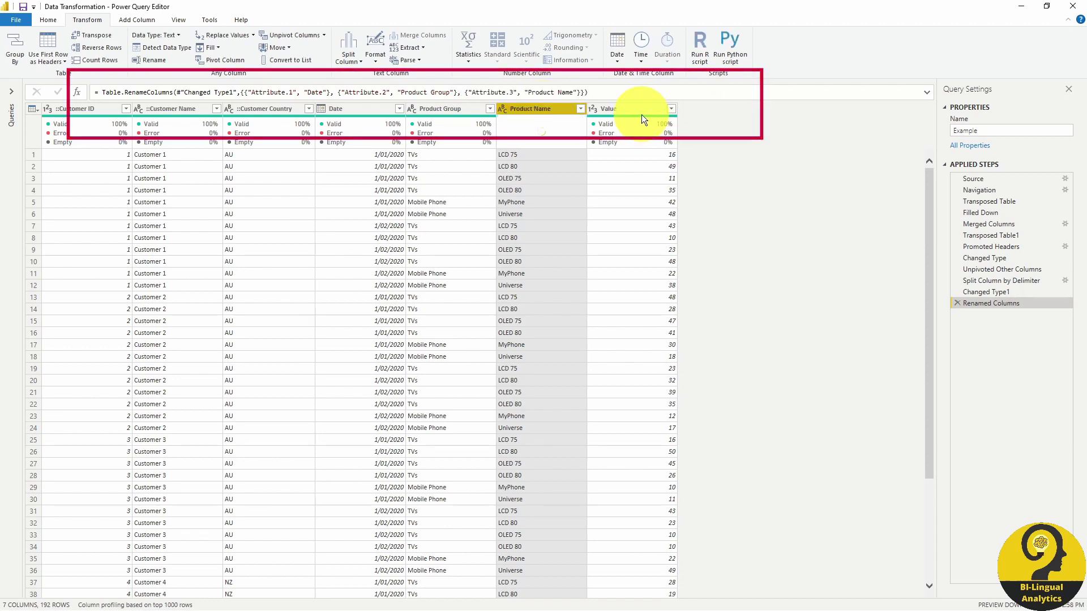
double_click(649, 109)
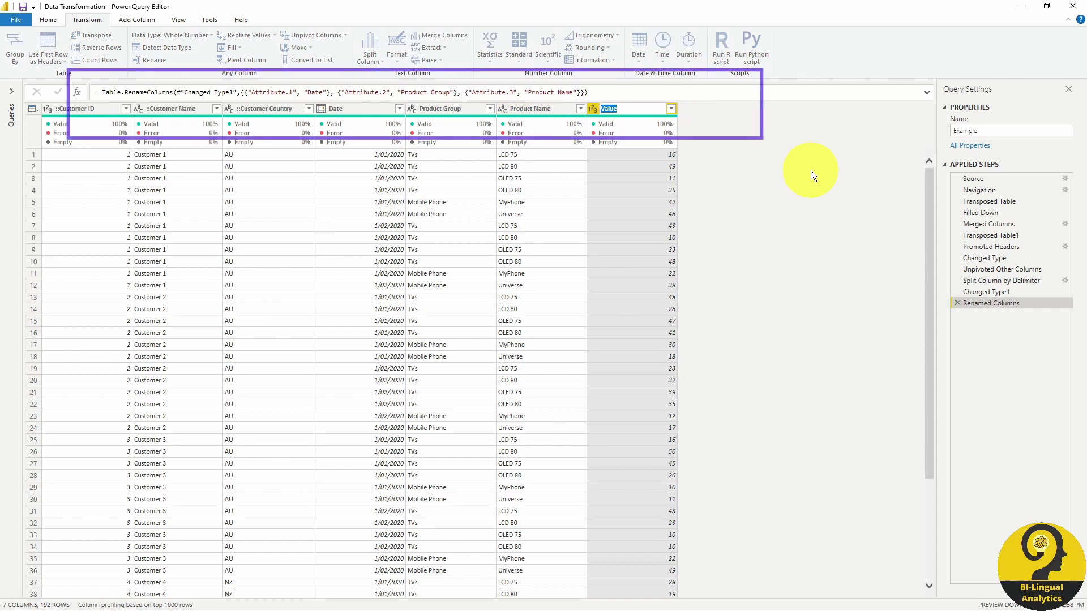
type("QTY")
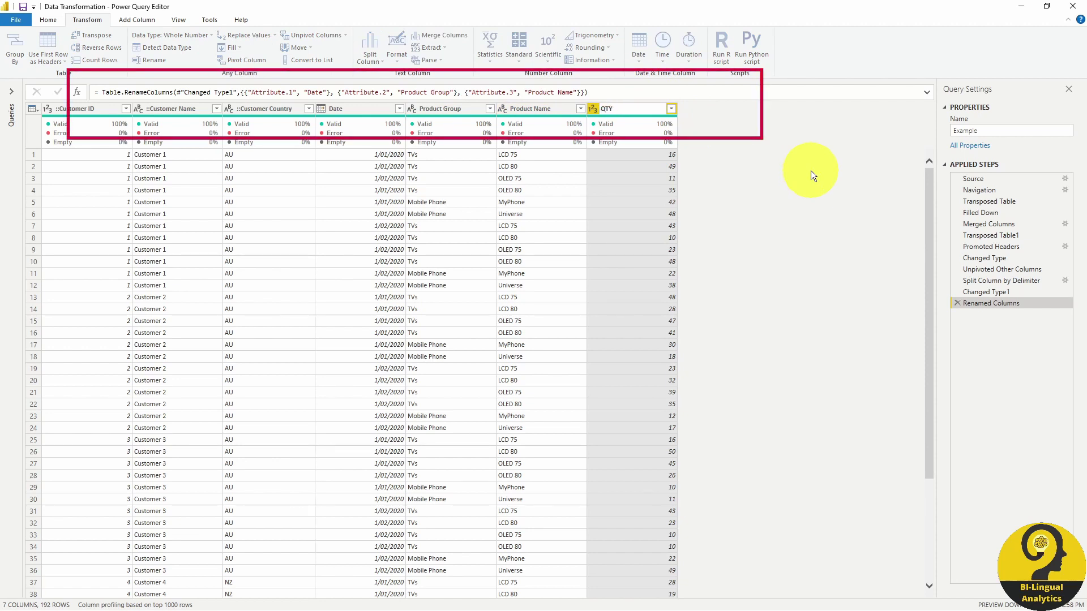
key("Return")
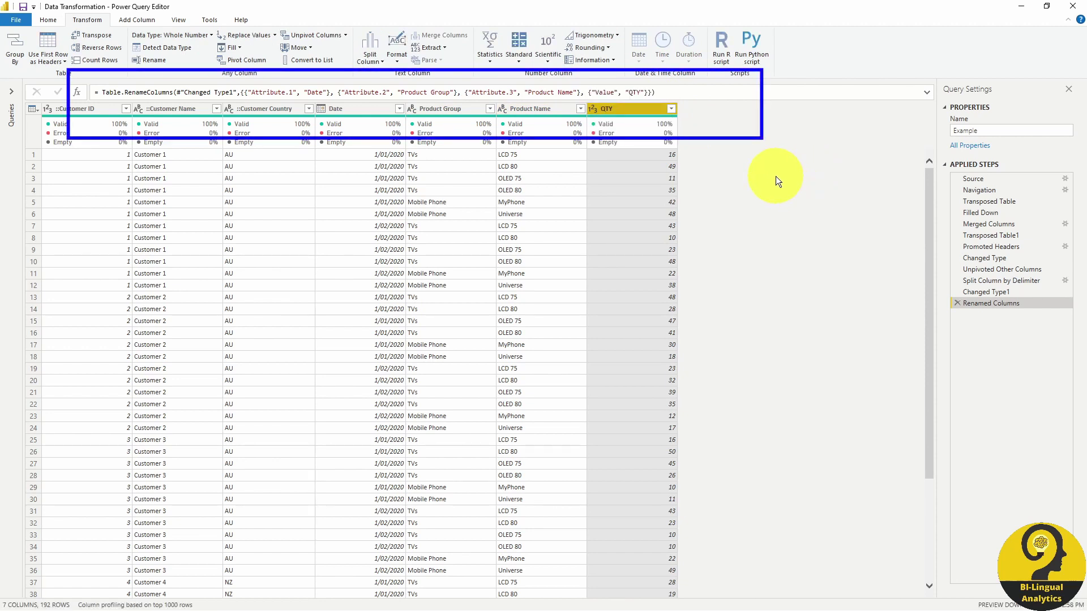